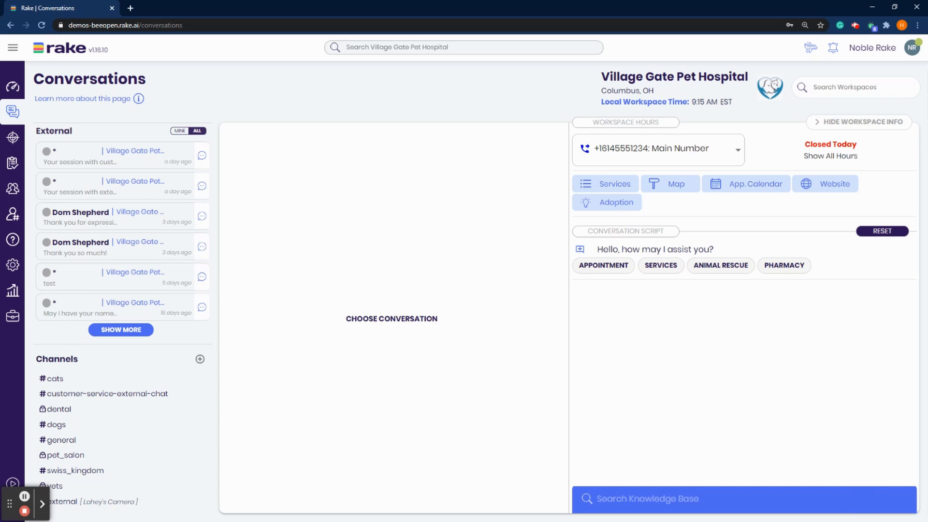
Open the Village Gate Pet Hospital chat widget configuration for editing from the workspace's platform integrations.
{"action": "left_click", "coordinate": [15, 265]}
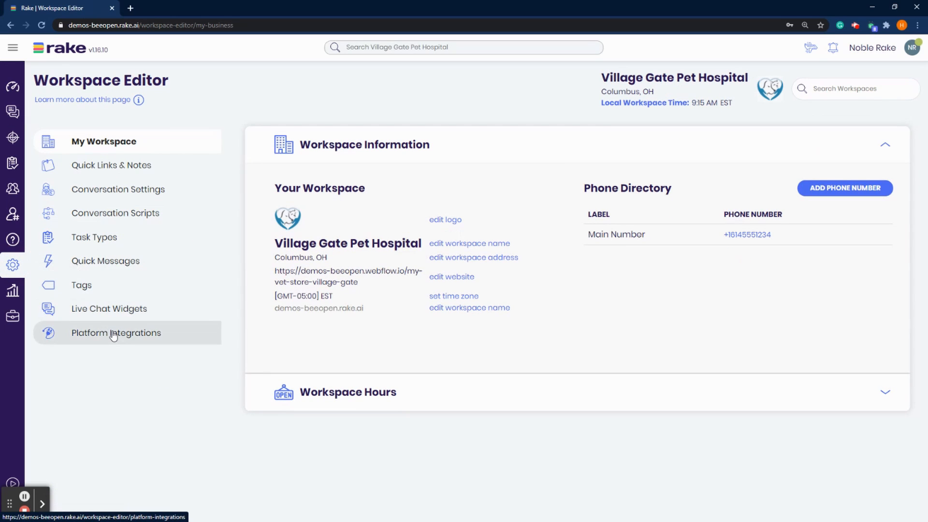
{"action": "left_click", "coordinate": [114, 334]}
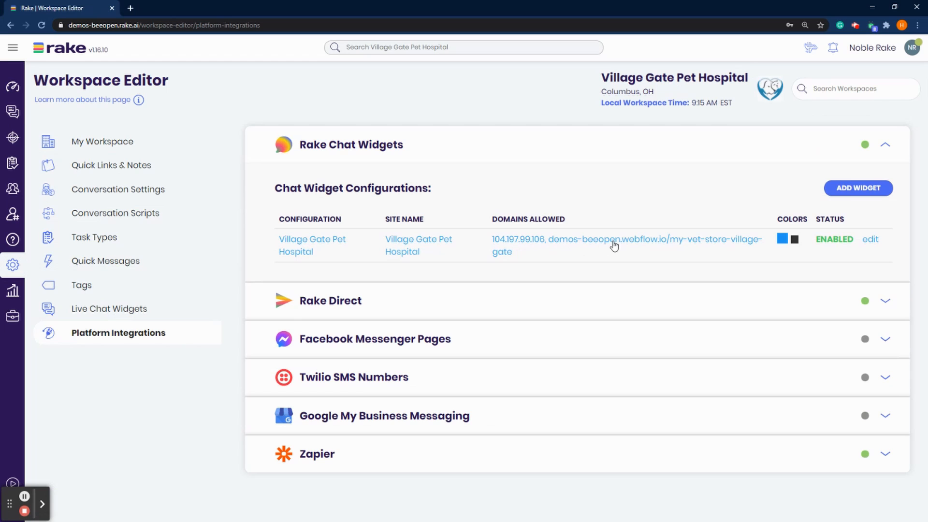
{"action": "left_click", "coordinate": [871, 240]}
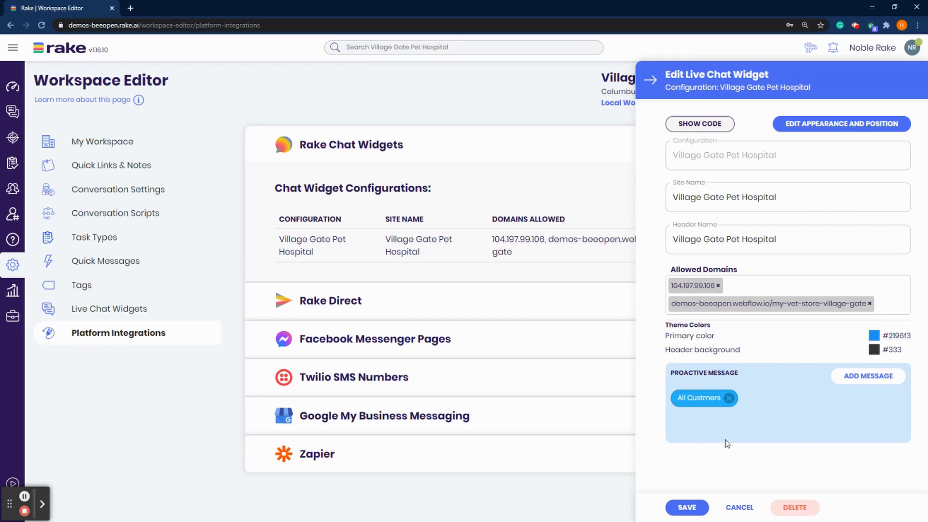
Mark the All Custmers proactive message for removal, restore it, and view its settings without changing them.
{"action": "left_click", "coordinate": [729, 398]}
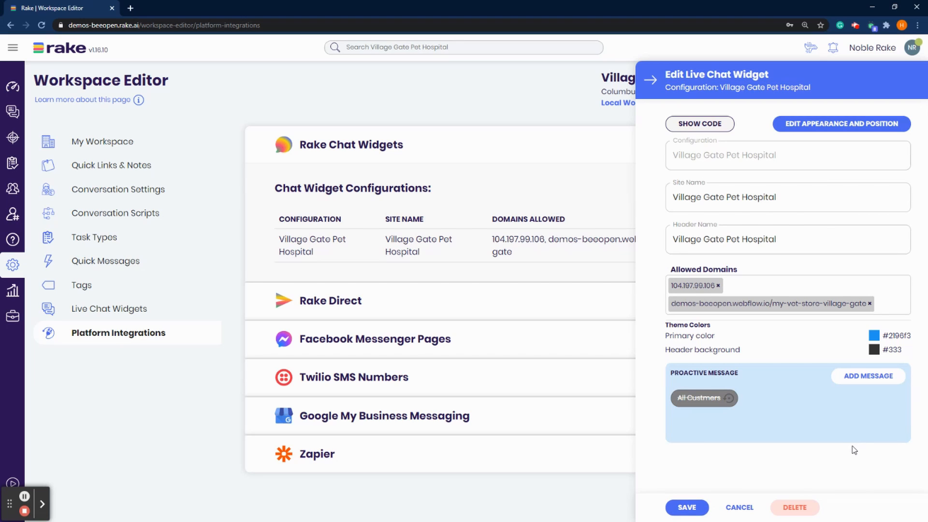
{"action": "left_click", "coordinate": [729, 399]}
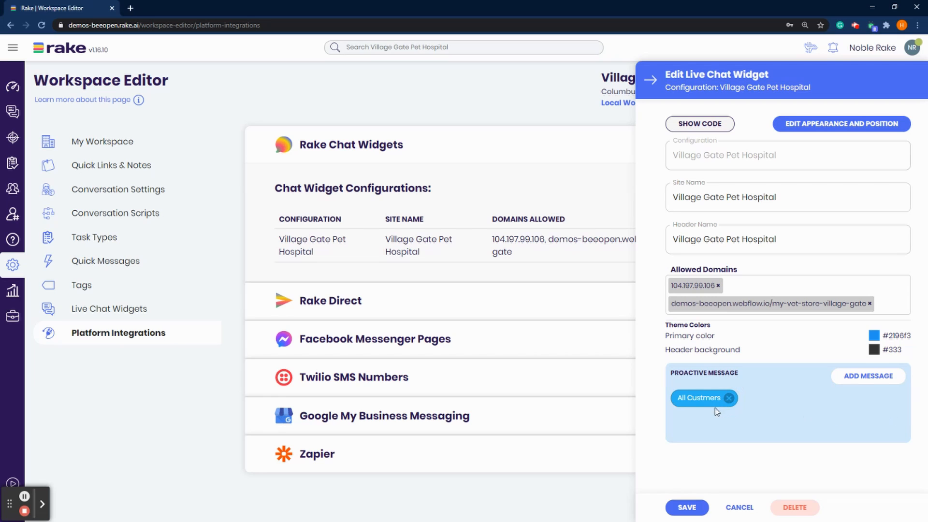
{"action": "left_click", "coordinate": [699, 398]}
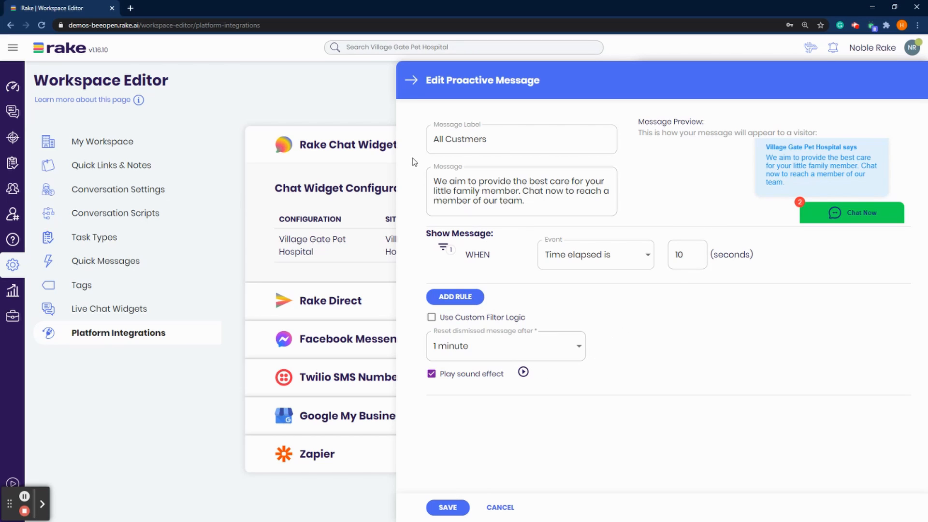
{"action": "left_click", "coordinate": [417, 83]}
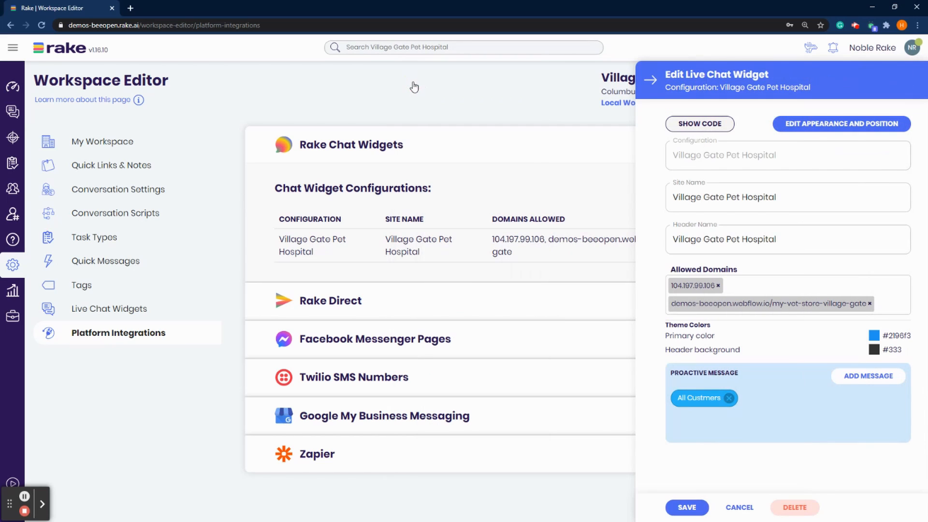
Start a new proactive message for the chat widget.
{"action": "left_click", "coordinate": [865, 382]}
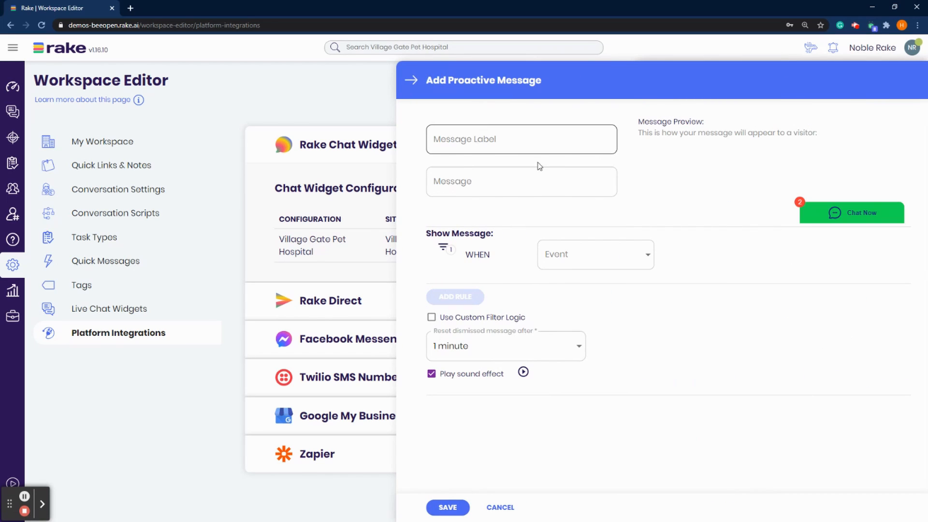
{"action": "left_click", "coordinate": [502, 181]}
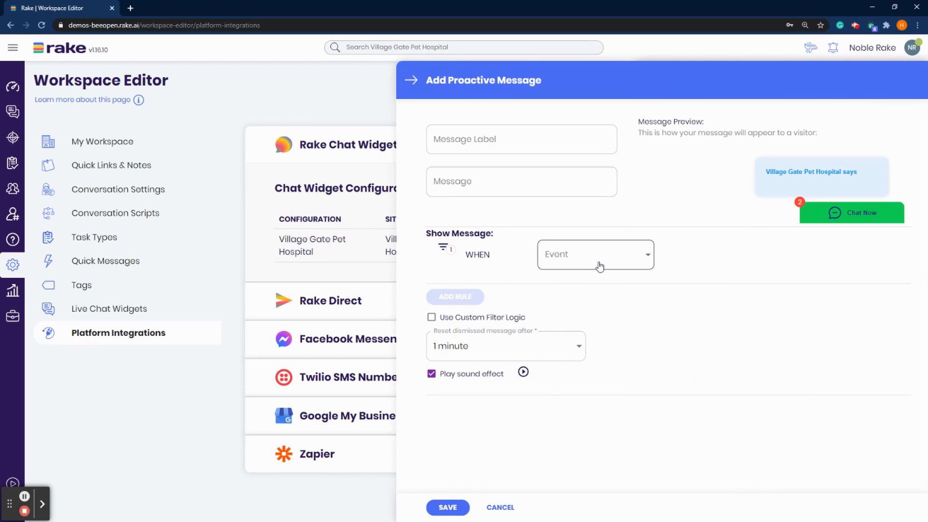
{"action": "left_click", "coordinate": [537, 140]}
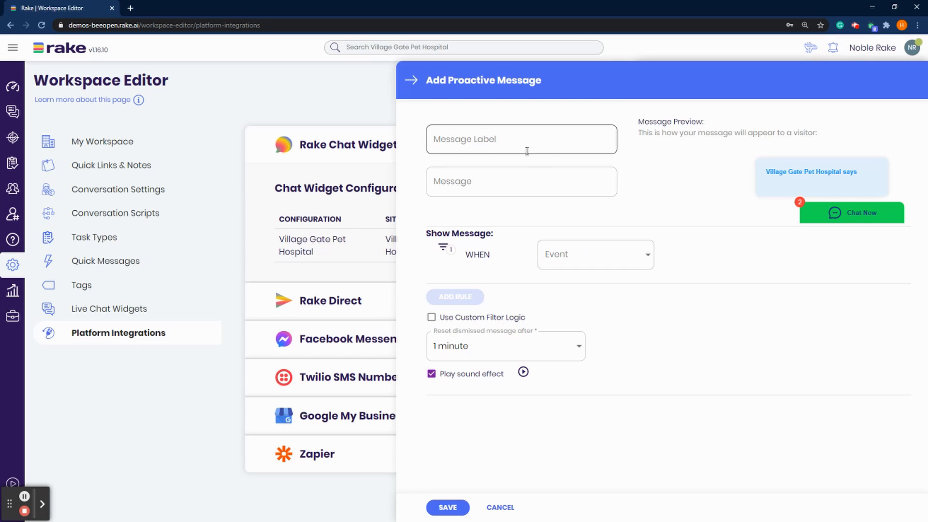
Set the message's first display rule to Page URL contains, and switch the condition to does not contain.
{"action": "left_click", "coordinate": [576, 258]}
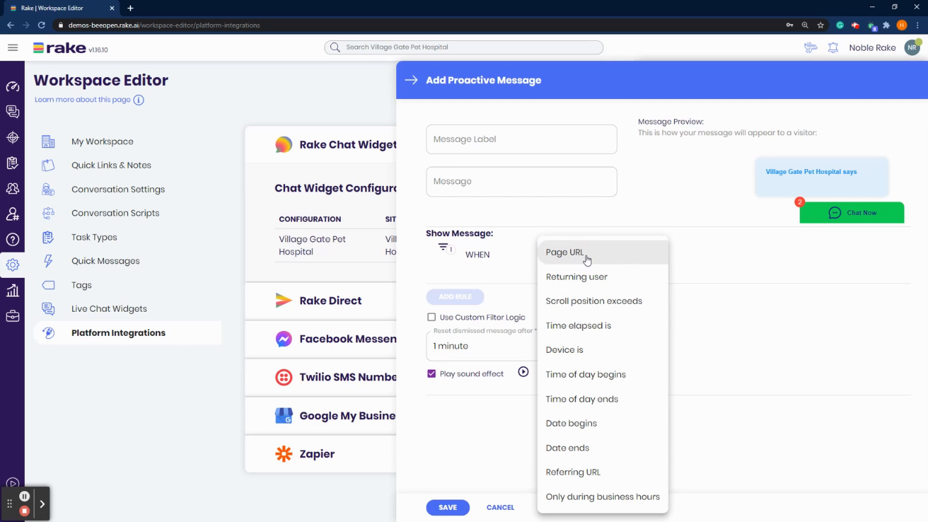
{"action": "left_click", "coordinate": [587, 259]}
{"action": "left_click", "coordinate": [724, 255]}
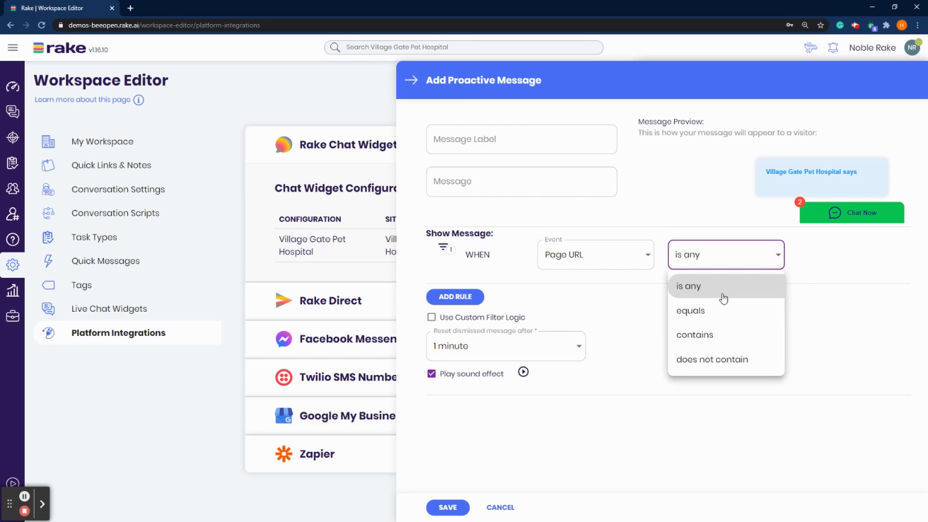
{"action": "left_click", "coordinate": [724, 334]}
{"action": "left_click", "coordinate": [817, 255]}
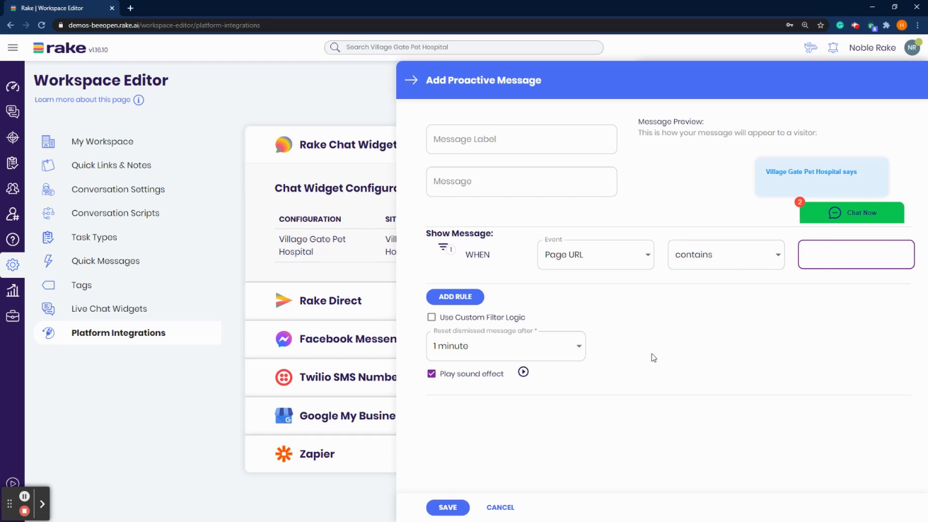
{"action": "left_click", "coordinate": [729, 259]}
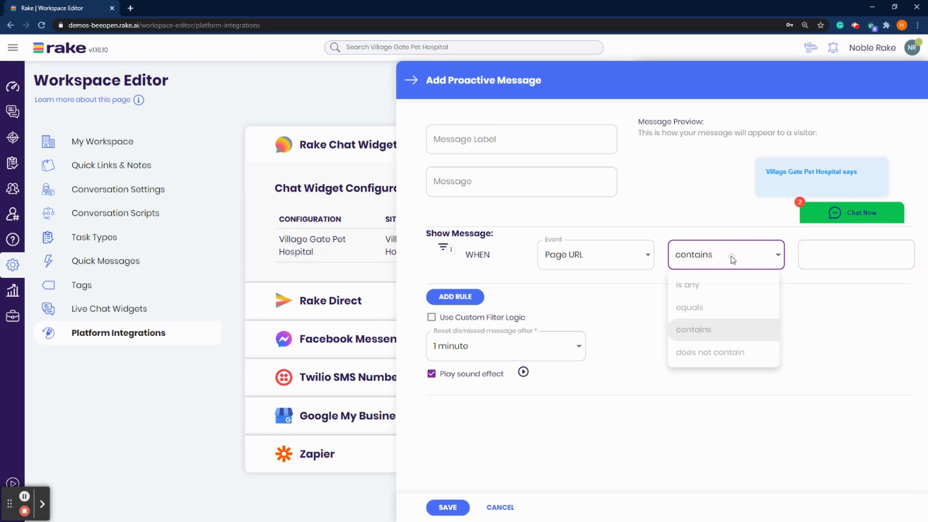
{"action": "left_click", "coordinate": [720, 361]}
{"action": "left_click", "coordinate": [833, 252]}
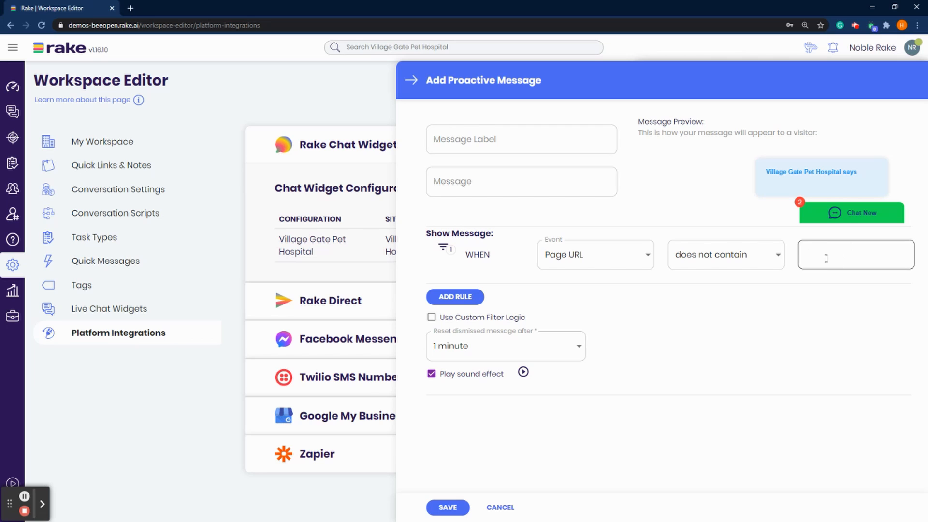
Change the first display rule to Returning user is false, and switch the condition to is true.
{"action": "left_click", "coordinate": [616, 257]}
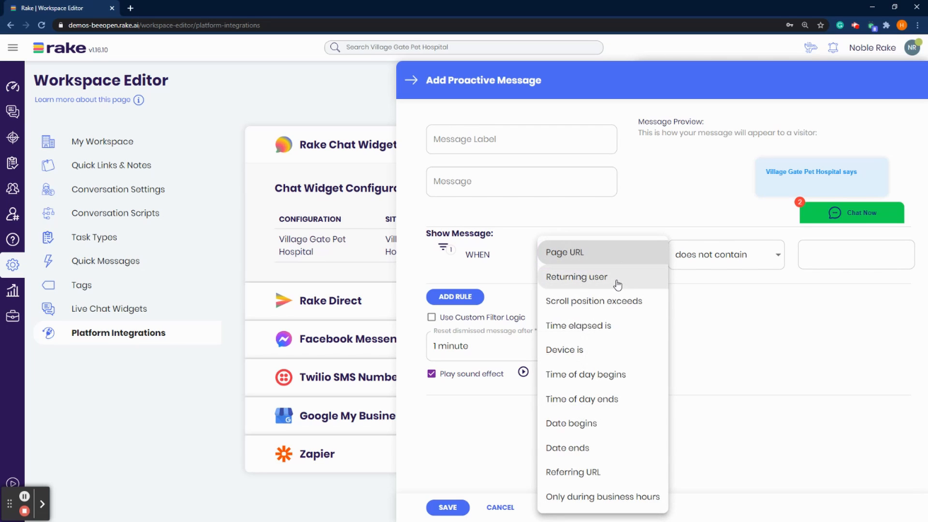
{"action": "left_click", "coordinate": [618, 284]}
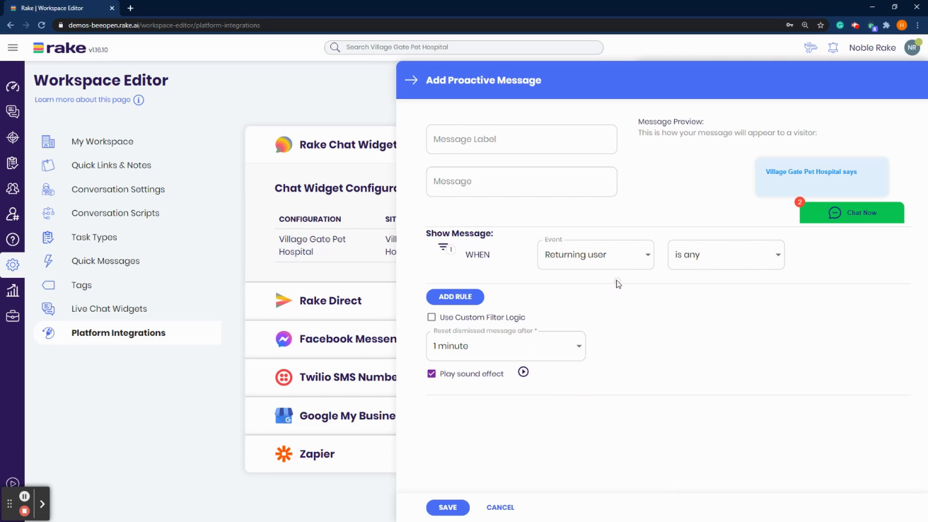
{"action": "left_click", "coordinate": [737, 265]}
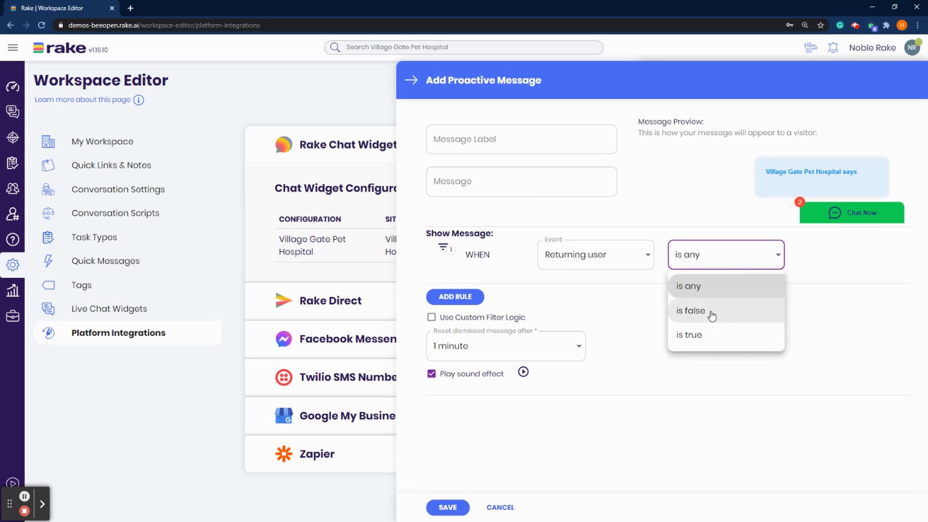
{"action": "left_click", "coordinate": [711, 316]}
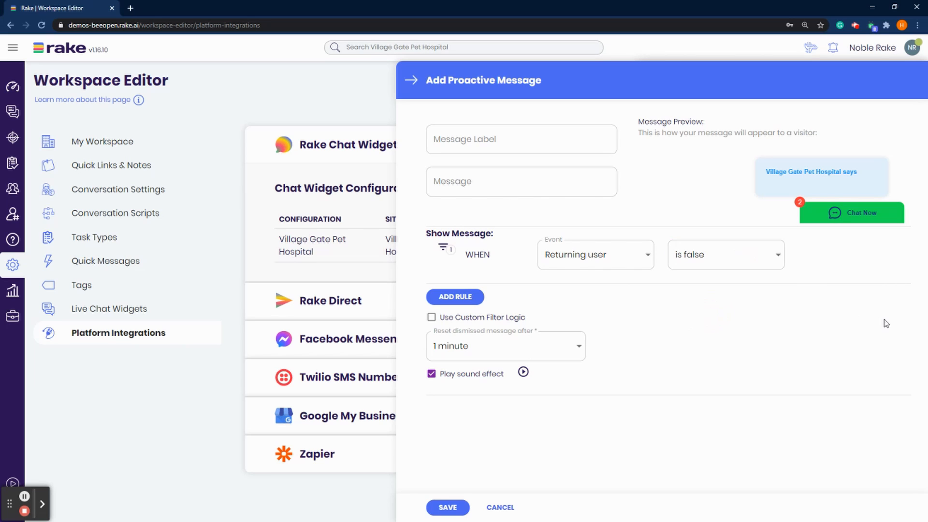
{"action": "left_click", "coordinate": [733, 264]}
{"action": "left_click", "coordinate": [731, 333]}
Change the first display rule to Scroll position exceeds 50 %.
{"action": "left_click", "coordinate": [571, 257]}
{"action": "left_click", "coordinate": [595, 305]}
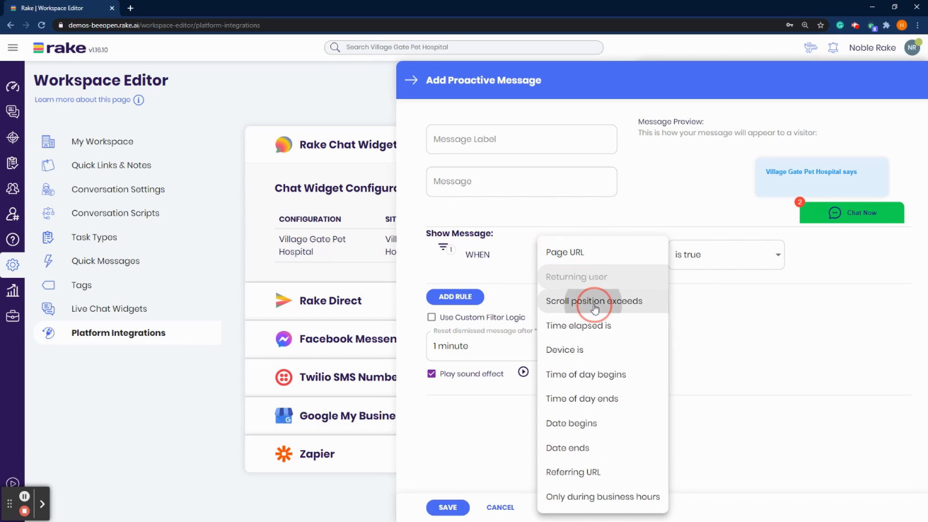
{"action": "left_click", "coordinate": [686, 261]}
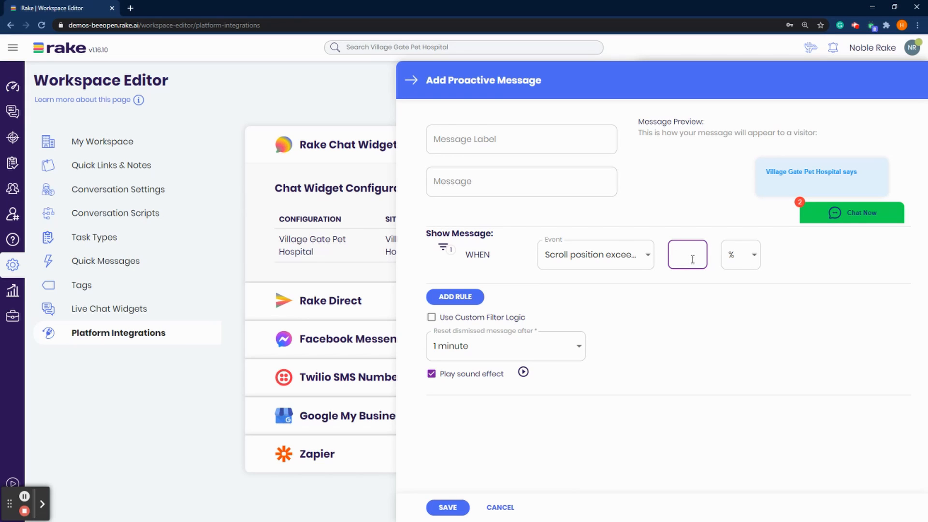
{"action": "type", "text": "50"}
{"action": "left_click", "coordinate": [726, 261]}
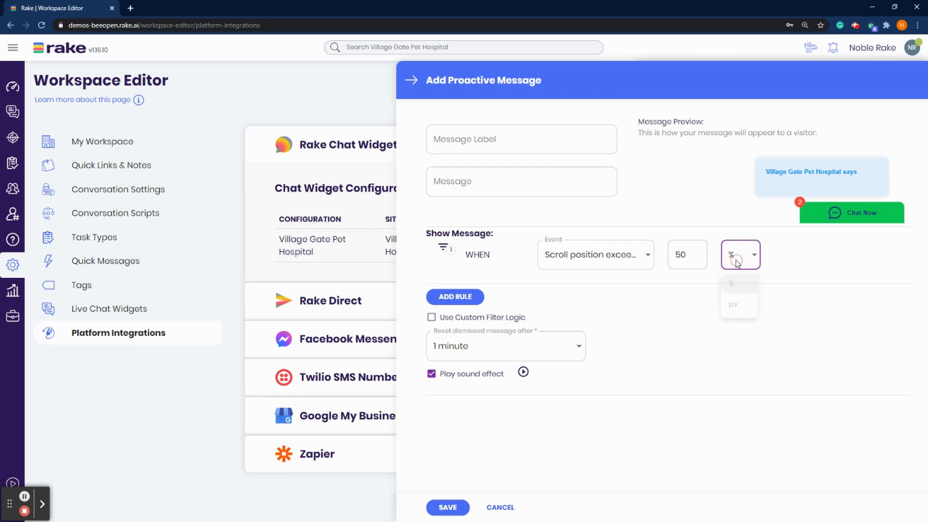
{"action": "left_click", "coordinate": [599, 263]}
Change the first display rule's event to Time elapsed is, leaving the seconds empty.
{"action": "left_click", "coordinate": [599, 264]}
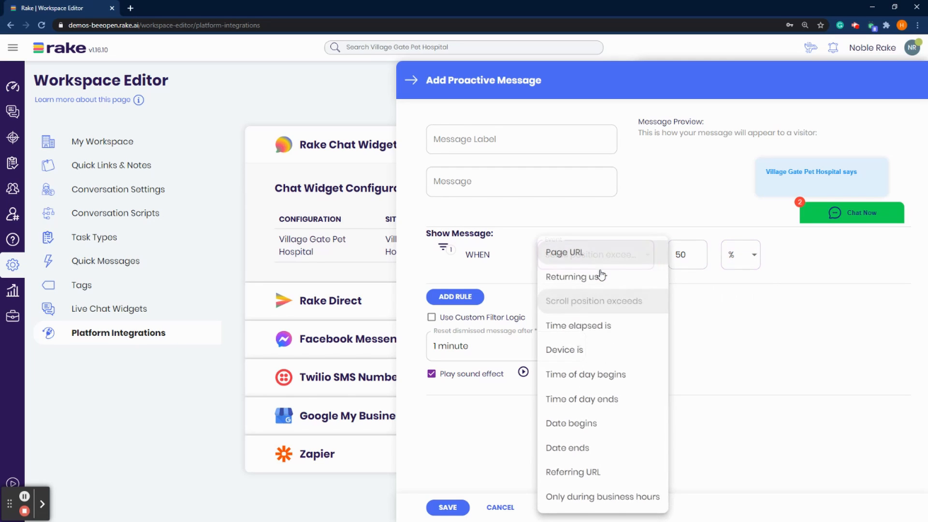
{"action": "left_click", "coordinate": [609, 325]}
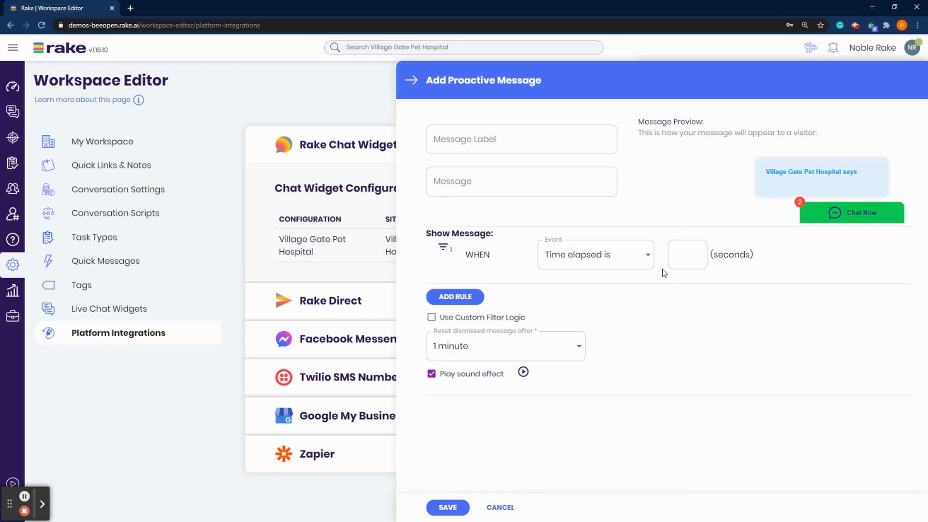
{"action": "left_click", "coordinate": [690, 252]}
Change the first display rule to Device is, with tablet (425 - 990px) and desktop (990px +) selected instead of any.
{"action": "left_click", "coordinate": [609, 256]}
{"action": "left_click", "coordinate": [587, 350]}
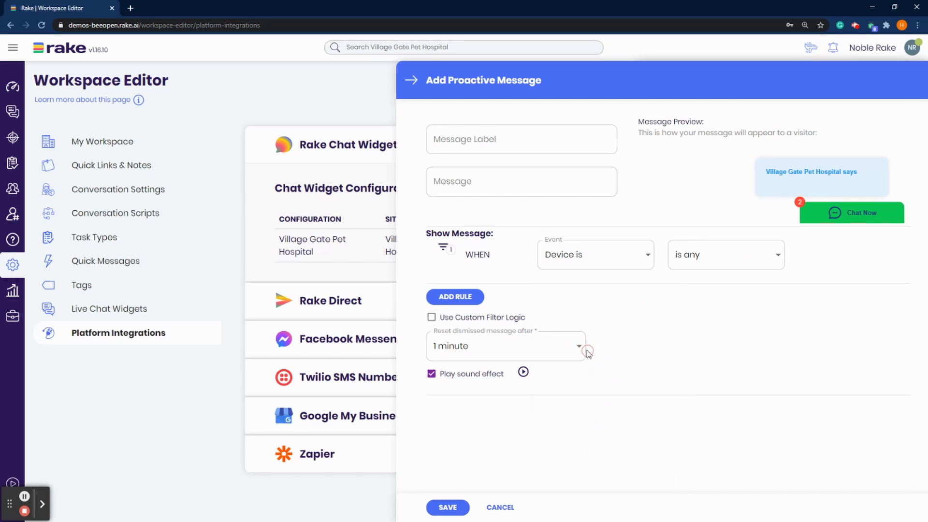
{"action": "left_click", "coordinate": [686, 256]}
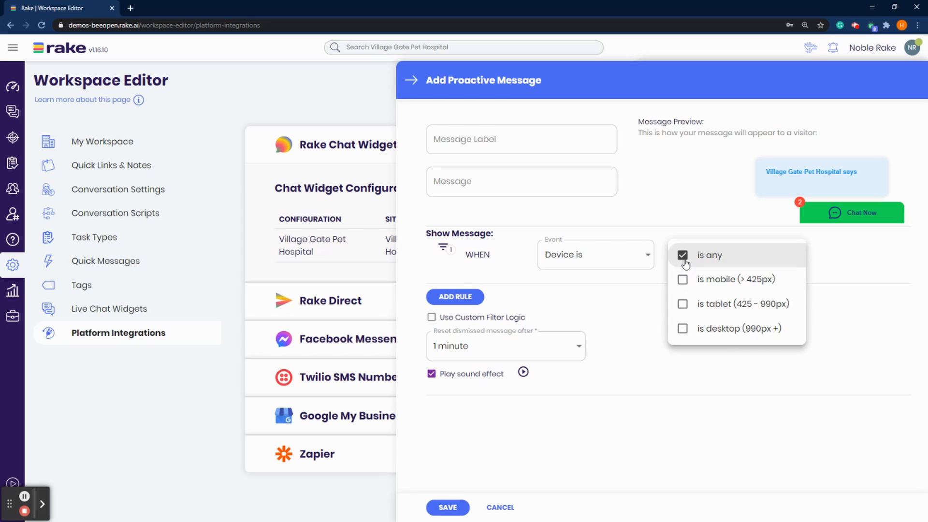
{"action": "left_click", "coordinate": [682, 254]}
{"action": "left_click", "coordinate": [683, 304]}
{"action": "left_click", "coordinate": [682, 328]}
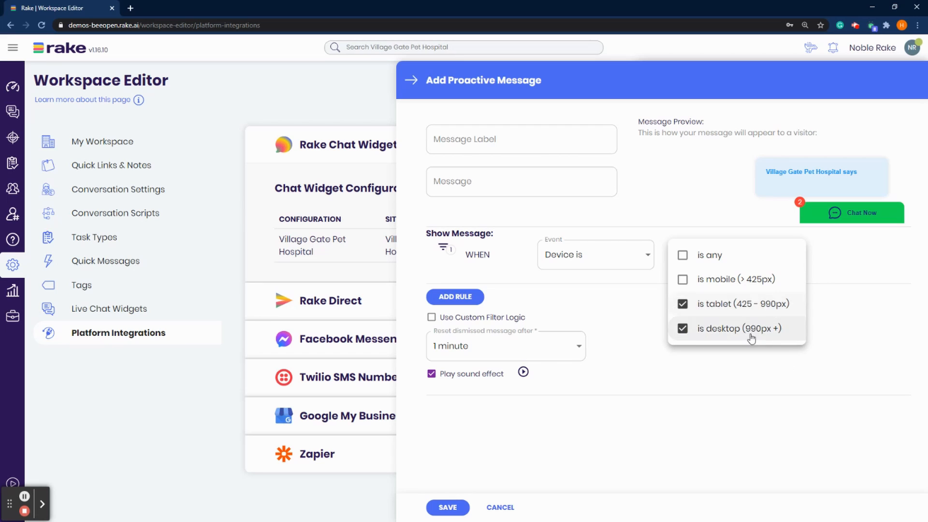
{"action": "left_click", "coordinate": [607, 256]}
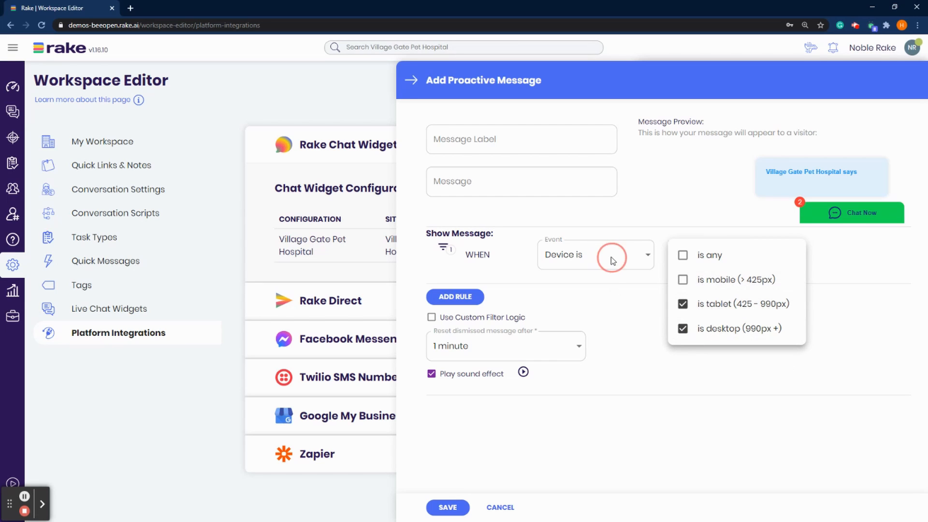
Change the first display rule to Time of day begins at 02:00 PM.
{"action": "left_click", "coordinate": [607, 257]}
{"action": "left_click", "coordinate": [599, 376]}
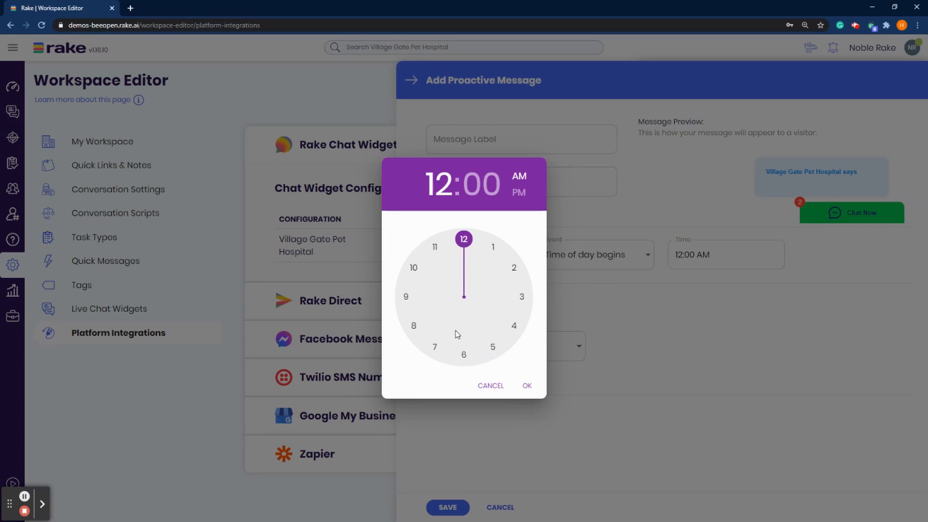
{"action": "left_click", "coordinate": [515, 267]}
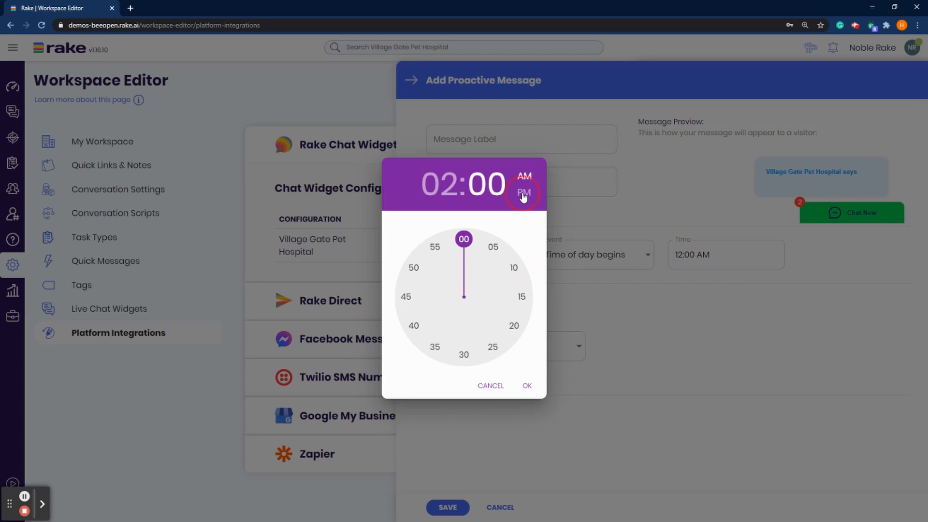
{"action": "left_click", "coordinate": [524, 192]}
{"action": "left_click", "coordinate": [526, 389]}
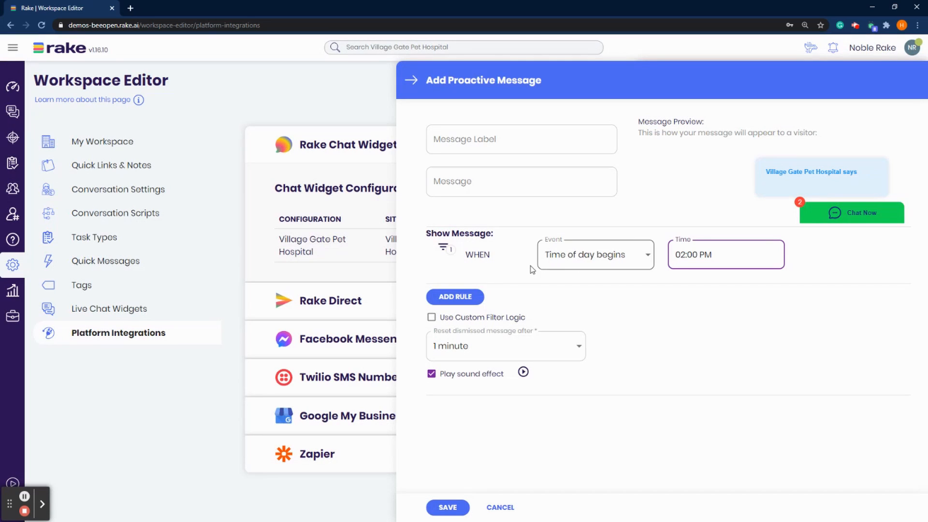
Add a second display rule joined with AND, set to Time of day ends at 04:00 PM.
{"action": "left_click", "coordinate": [454, 298]}
{"action": "left_click", "coordinate": [569, 299]}
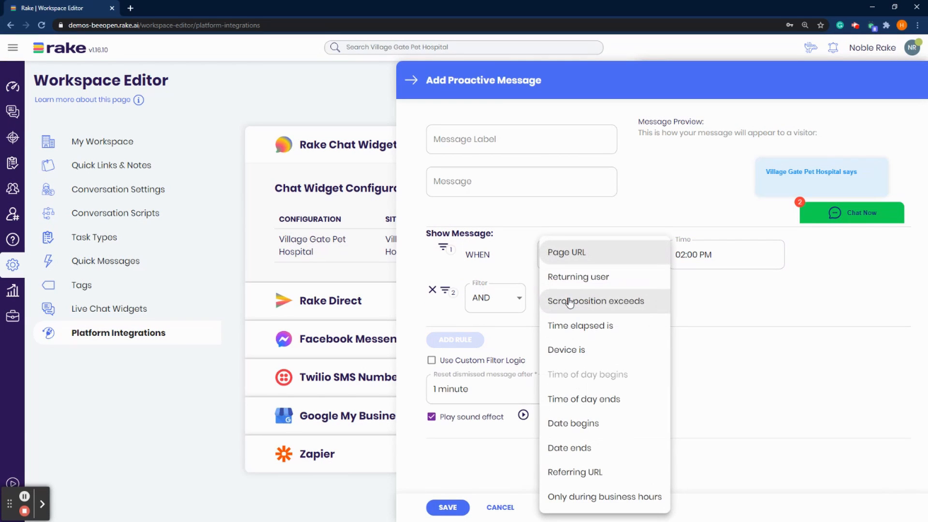
{"action": "left_click", "coordinate": [586, 401]}
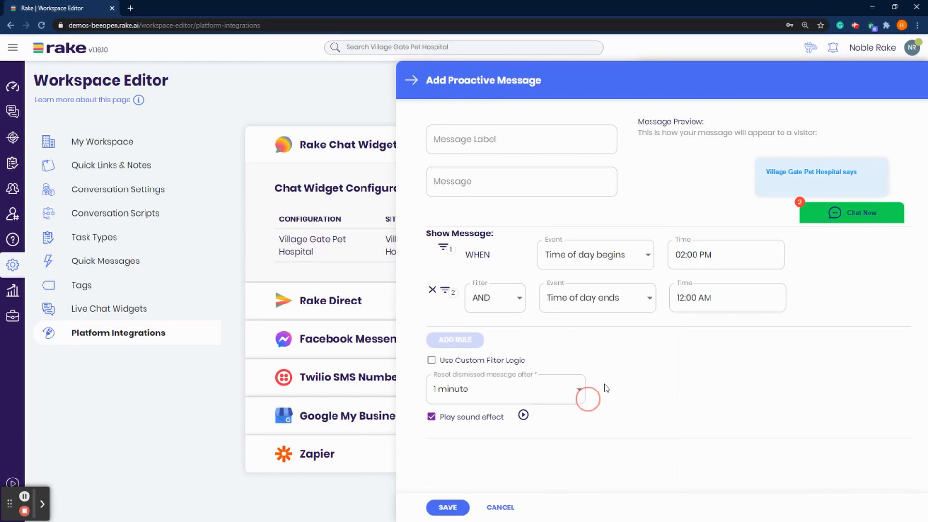
{"action": "left_click", "coordinate": [689, 297]}
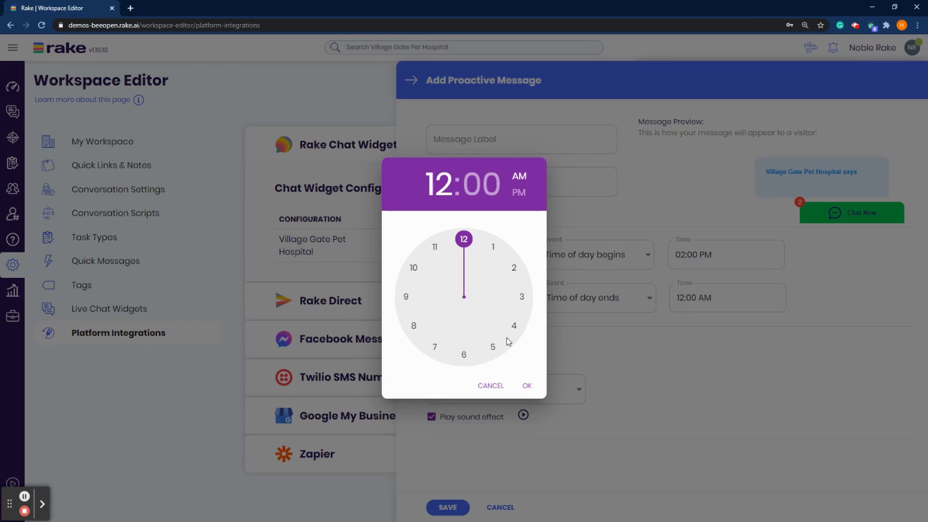
{"action": "left_click", "coordinate": [515, 326]}
{"action": "left_click", "coordinate": [525, 192]}
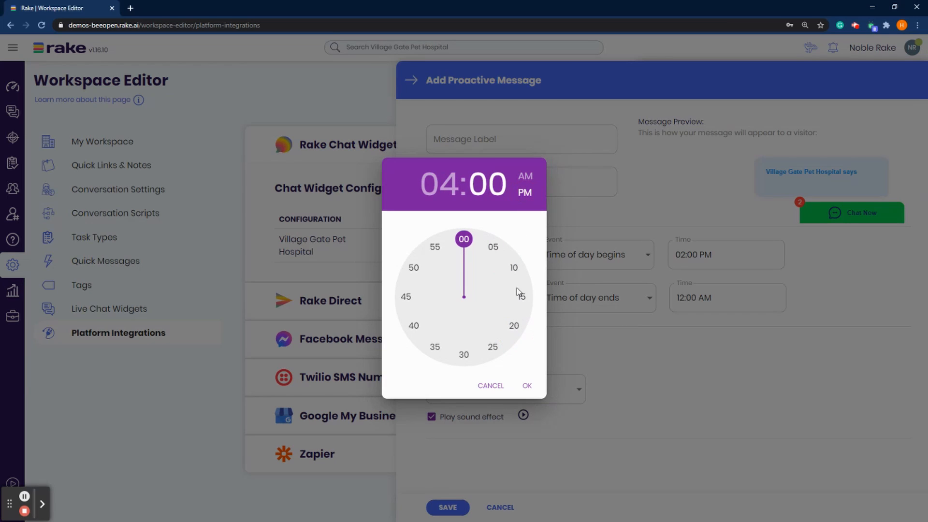
{"action": "left_click", "coordinate": [526, 384]}
Remove the second display rule and change the first one to Date begins March 27, 2021 12:00 AM.
{"action": "left_click", "coordinate": [434, 290]}
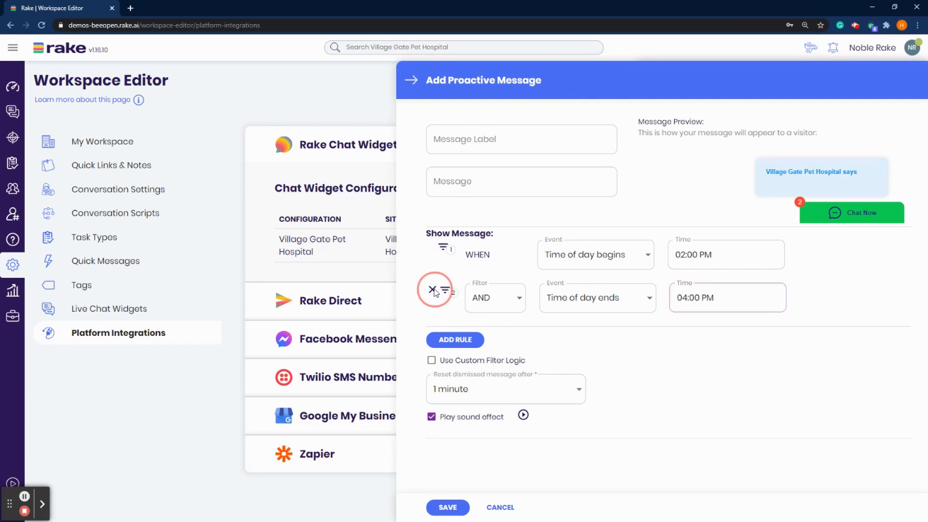
{"action": "left_click", "coordinate": [587, 257]}
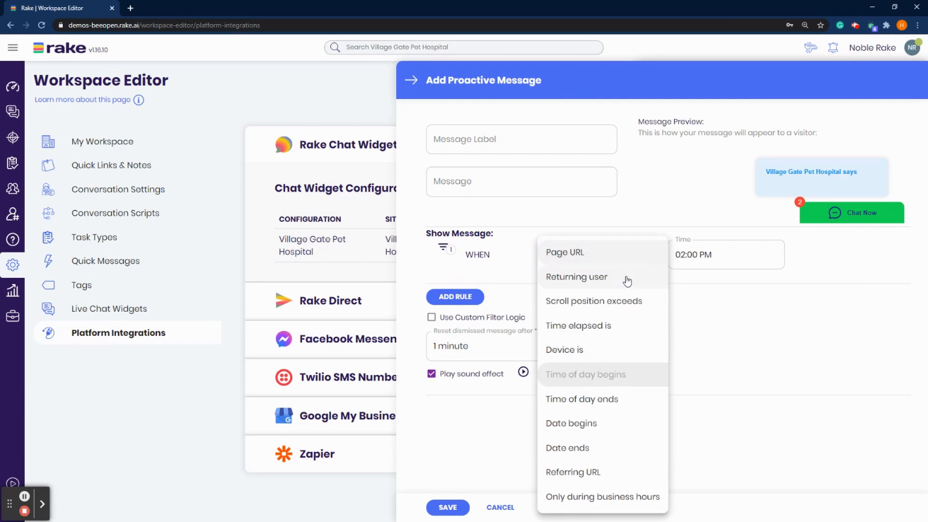
{"action": "left_click", "coordinate": [607, 428]}
{"action": "left_click", "coordinate": [701, 260]}
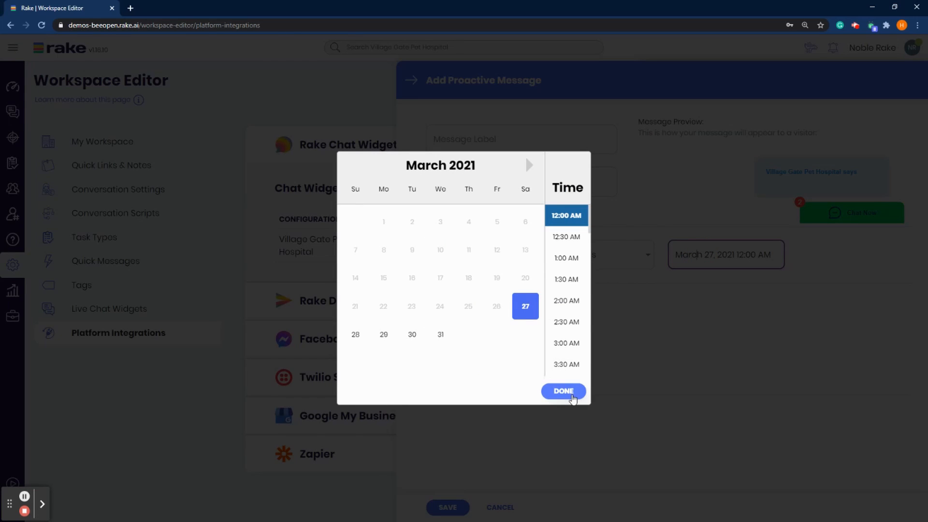
{"action": "left_click", "coordinate": [572, 395]}
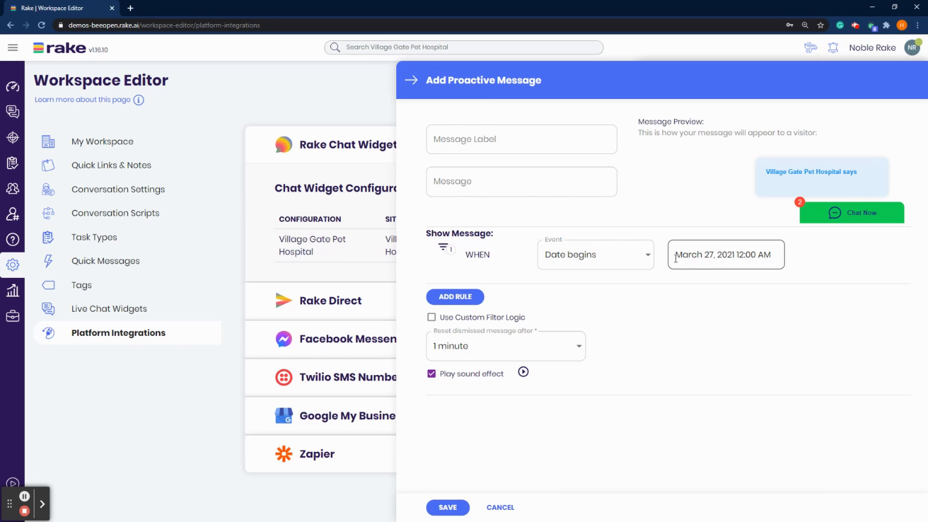
Change the first display rule to Referring URL contains, leaving the URL text empty.
{"action": "left_click", "coordinate": [601, 260]}
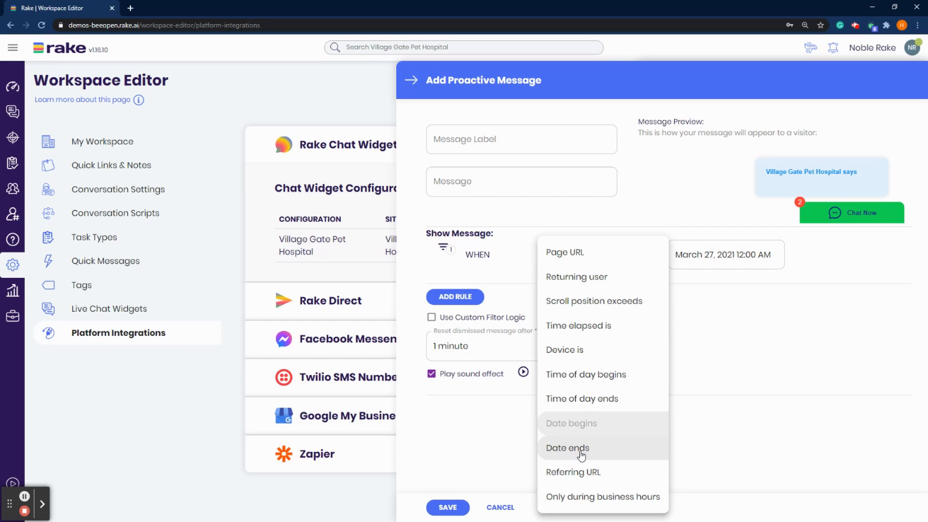
{"action": "left_click", "coordinate": [583, 473]}
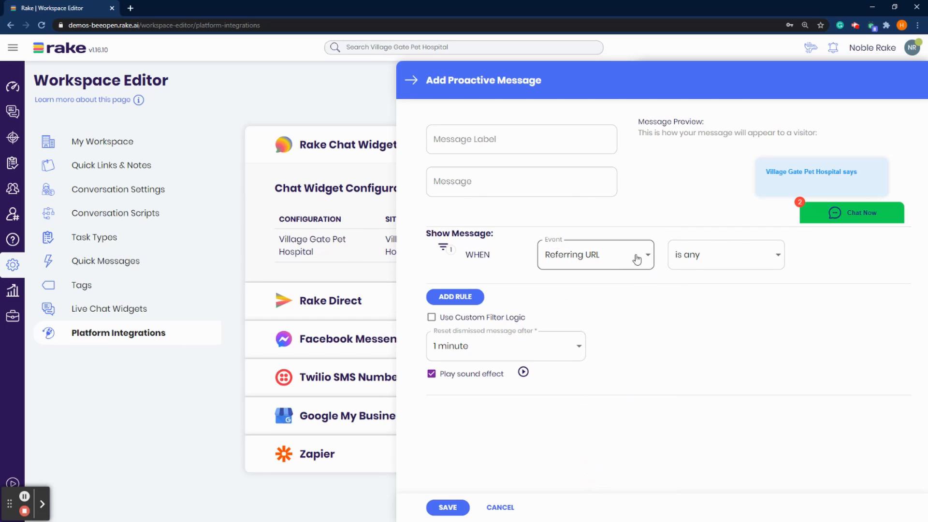
{"action": "left_click", "coordinate": [703, 261]}
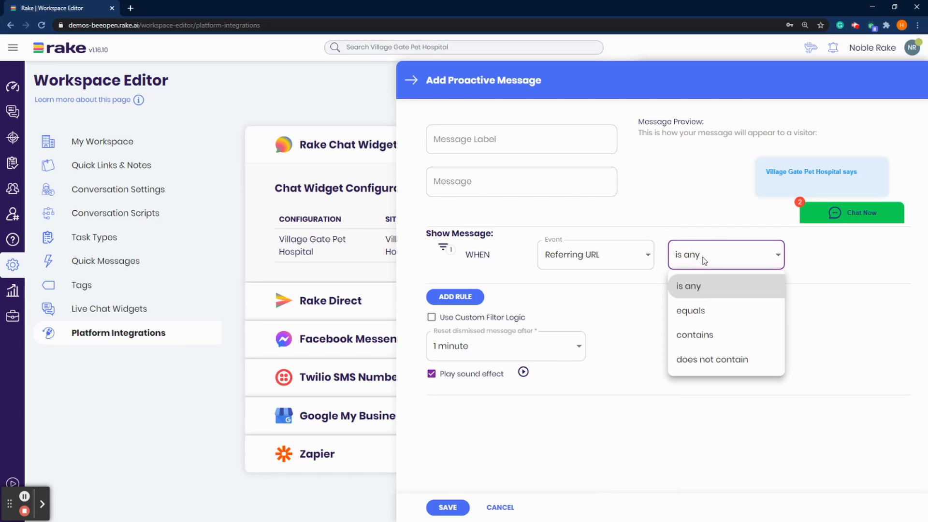
{"action": "left_click", "coordinate": [723, 346]}
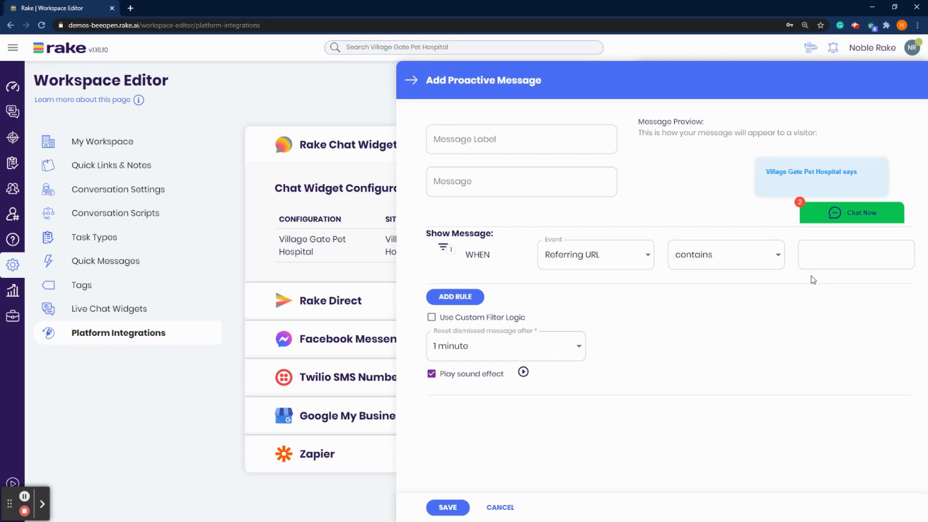
{"action": "left_click", "coordinate": [843, 250]}
Change the first display rule to Only during business hours with the value false.
{"action": "left_click", "coordinate": [595, 256]}
{"action": "left_click", "coordinate": [572, 507]}
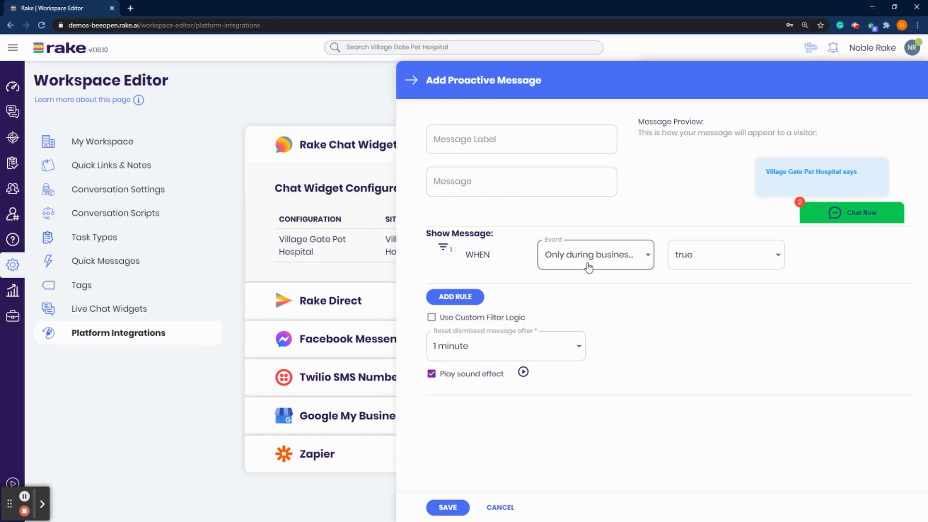
{"action": "left_click", "coordinate": [730, 254]}
{"action": "left_click", "coordinate": [701, 315]}
Add a second display rule joined with AND, set to Returning user is any.
{"action": "left_click", "coordinate": [455, 297]}
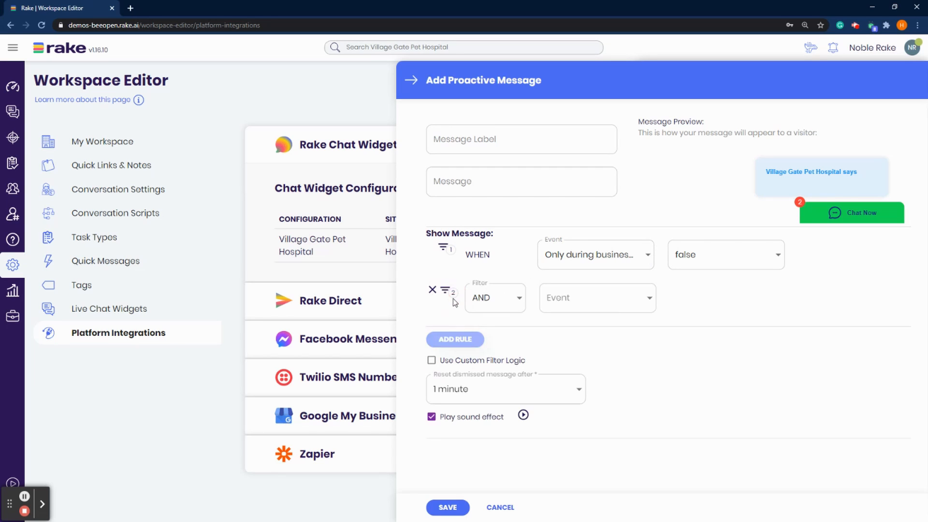
{"action": "left_click", "coordinate": [580, 304]}
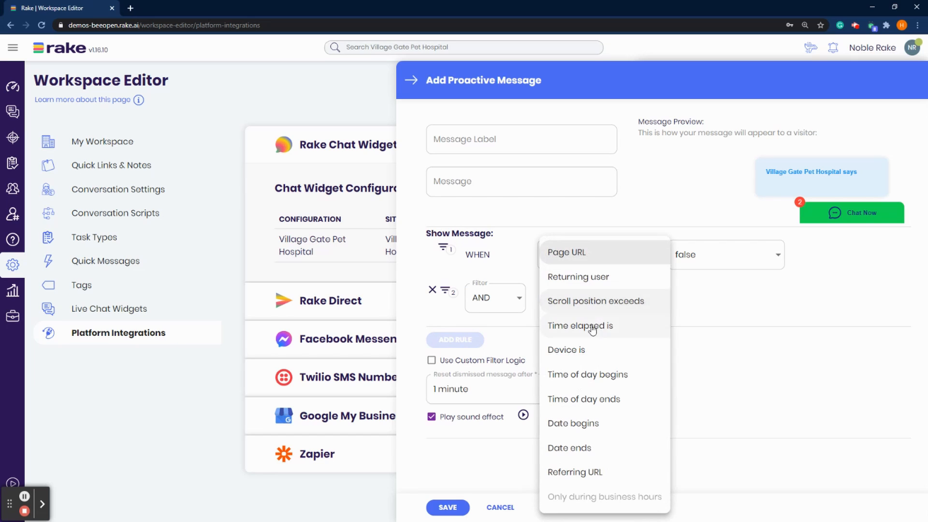
{"action": "left_click", "coordinate": [597, 277]}
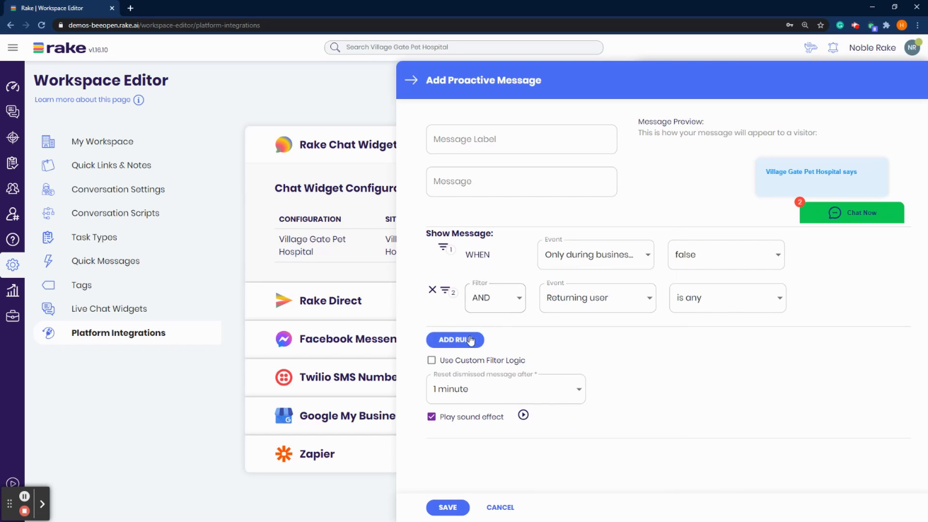
Add a third display rule joined with AND, set to Time elapsed is 5 seconds.
{"action": "left_click", "coordinate": [473, 339]}
{"action": "left_click", "coordinate": [597, 340]}
{"action": "left_click", "coordinate": [622, 325]}
{"action": "left_click", "coordinate": [689, 341]}
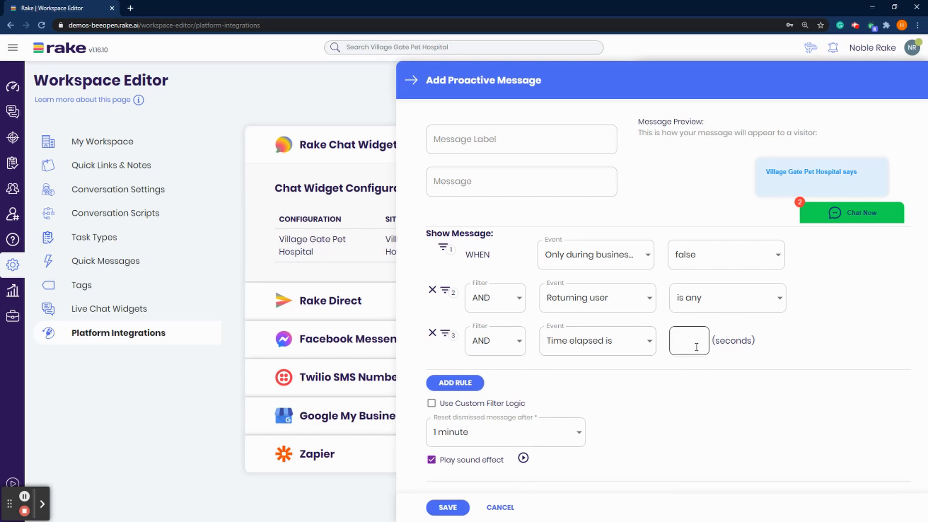
Add a fourth display rule joined with AND, set to Scroll position exceeds in %, leaving the amount empty.
{"action": "left_click", "coordinate": [456, 383]}
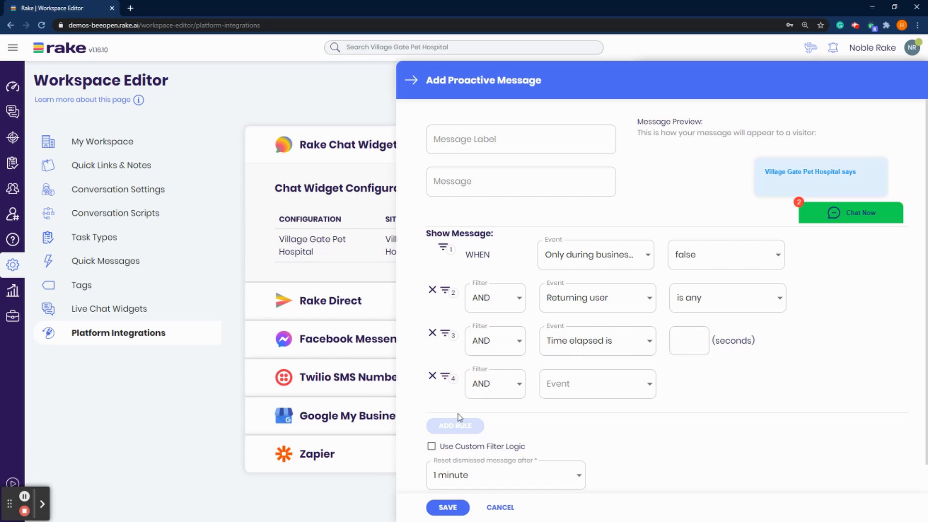
{"action": "left_click", "coordinate": [583, 386]}
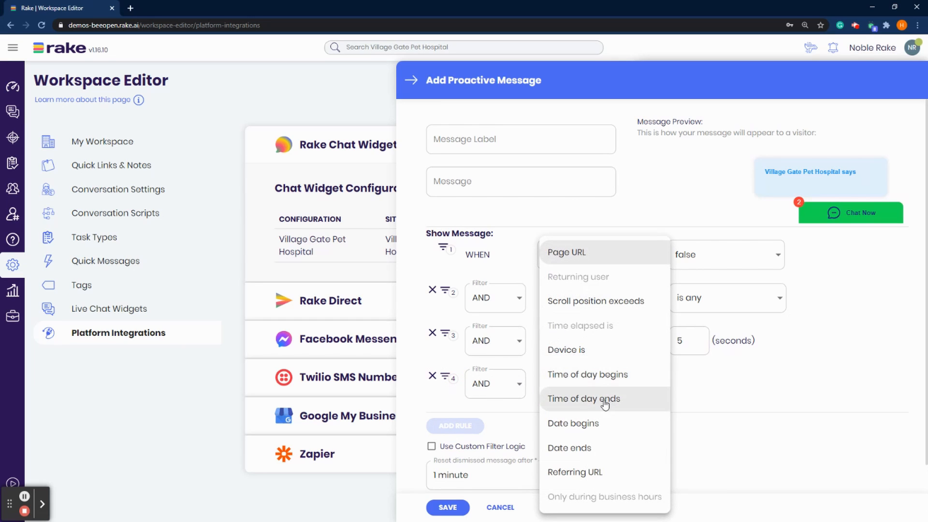
{"action": "left_click", "coordinate": [602, 303]}
{"action": "left_click", "coordinate": [690, 382]}
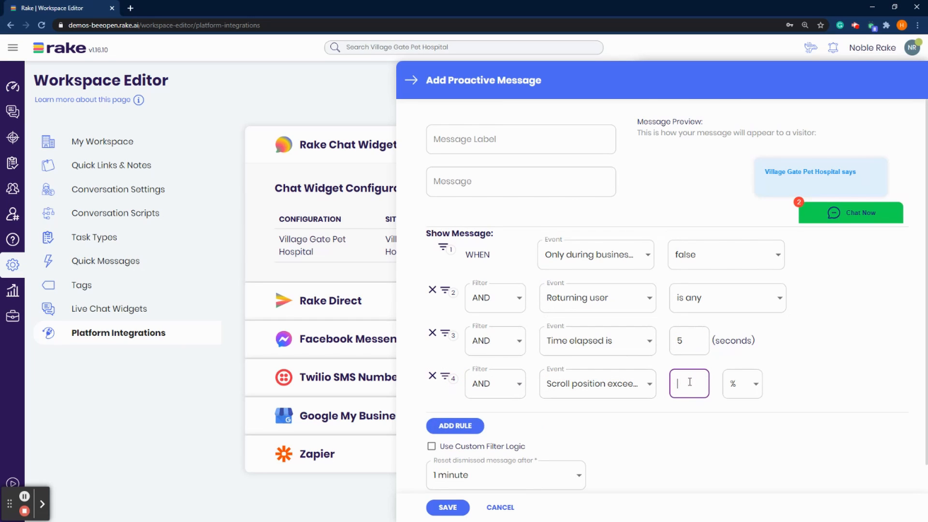
Remove the additional display rules, keeping a single Time elapsed is 5 seconds rule, and enter "hello" as the message.
{"action": "left_click", "coordinate": [433, 376]}
{"action": "left_click", "coordinate": [432, 290]}
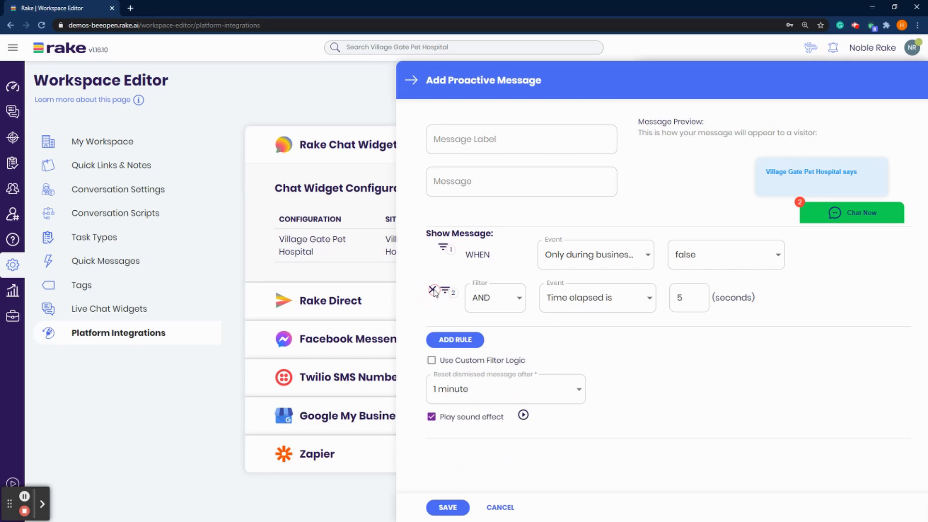
{"action": "left_click", "coordinate": [432, 290]}
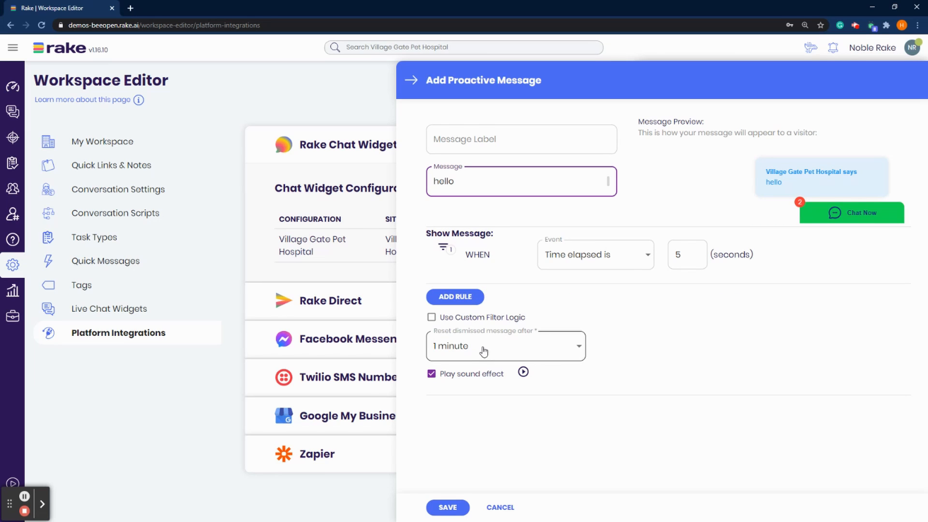
Review the reset intervals for a dismissed message and keep it at 1 minute.
{"action": "left_click", "coordinate": [482, 348]}
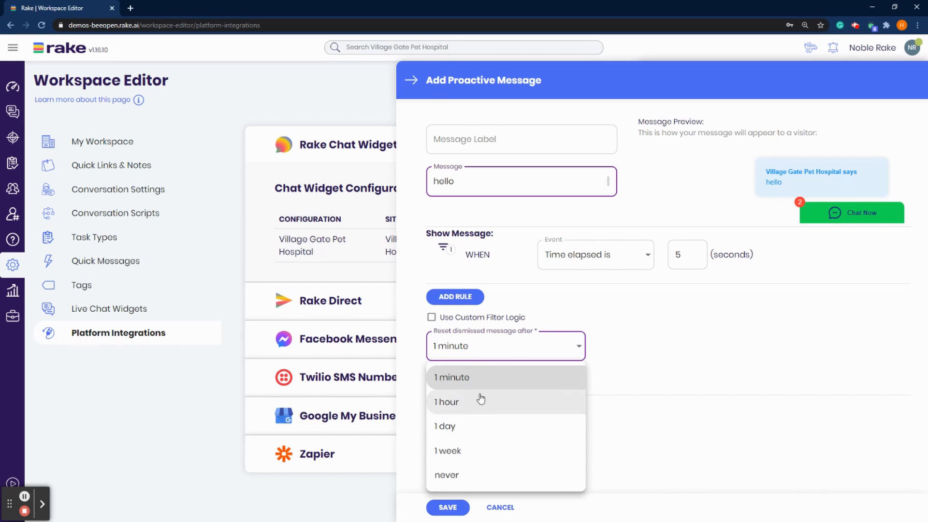
{"action": "left_click", "coordinate": [710, 317]}
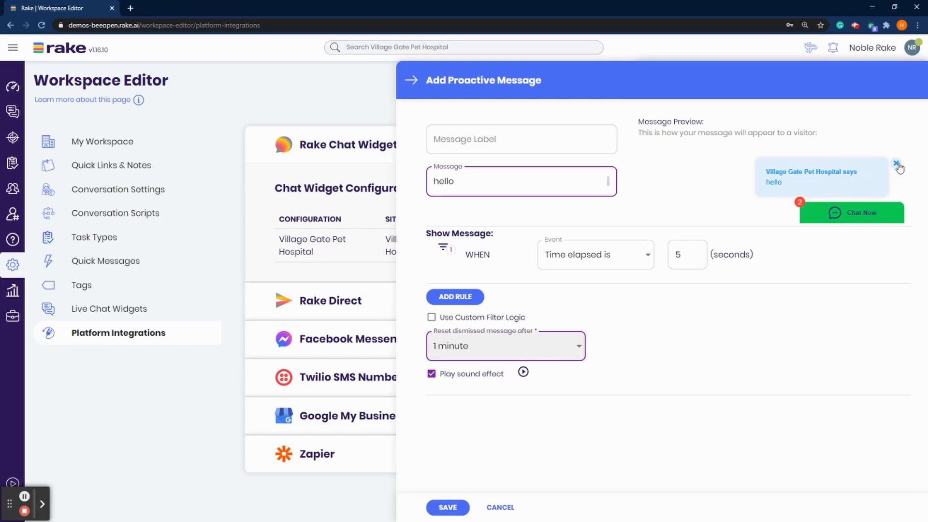
{"action": "left_click", "coordinate": [479, 349]}
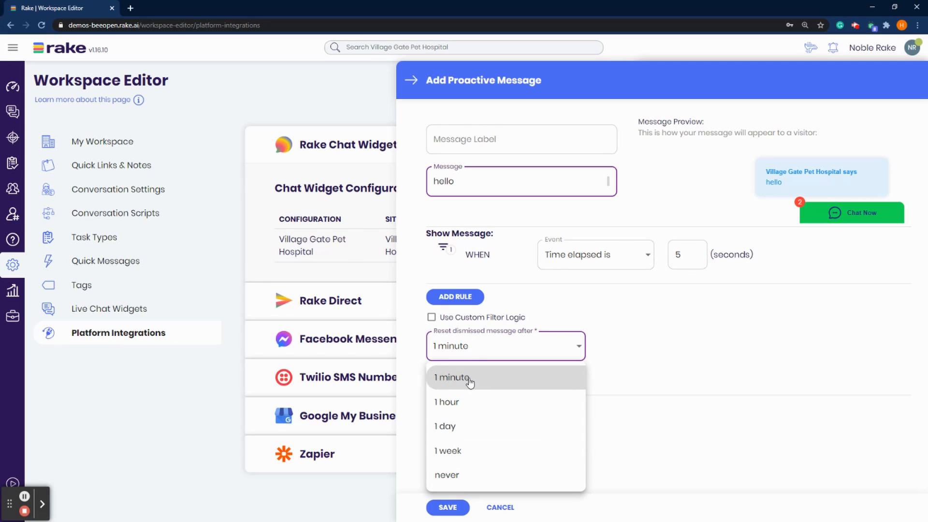
{"action": "left_click", "coordinate": [435, 377]}
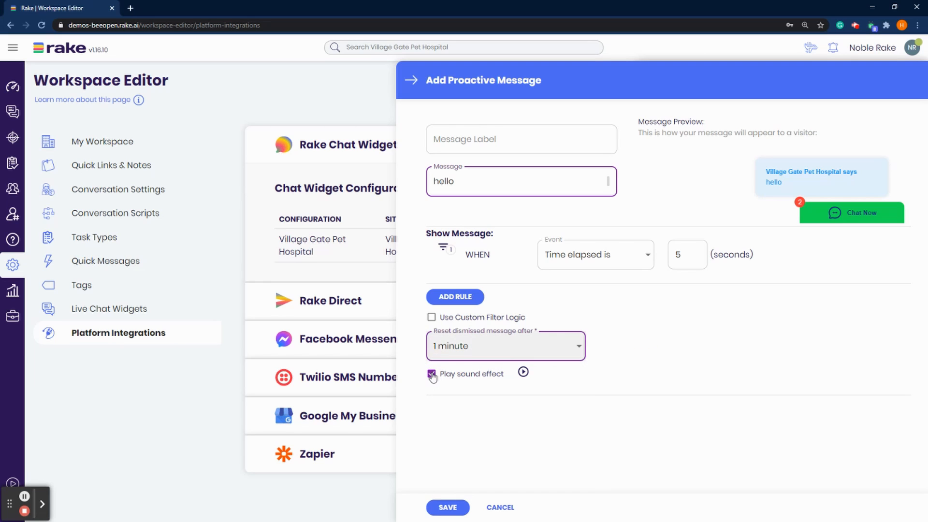
Label the message "Hello 5 seconds", keep Play sound effect enabled, and save the proactive message.
{"action": "left_click", "coordinate": [432, 375]}
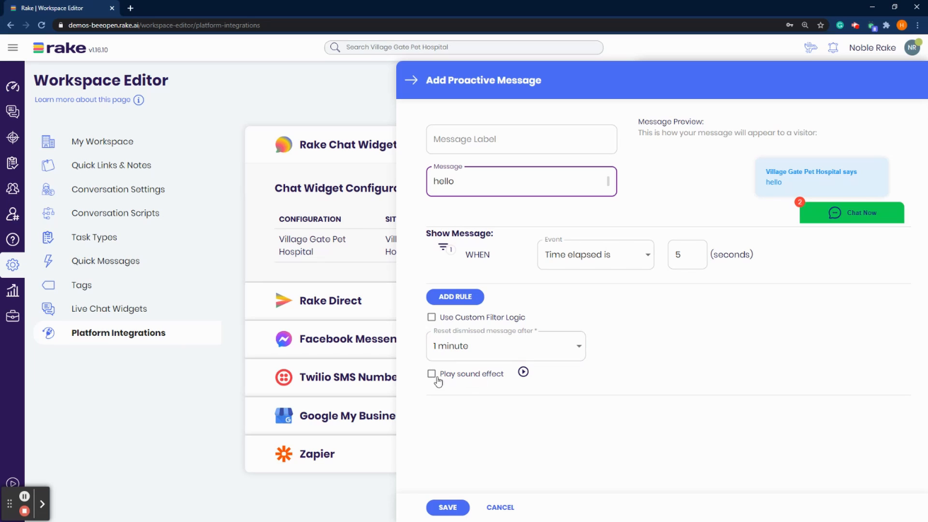
{"action": "left_click", "coordinate": [433, 376]}
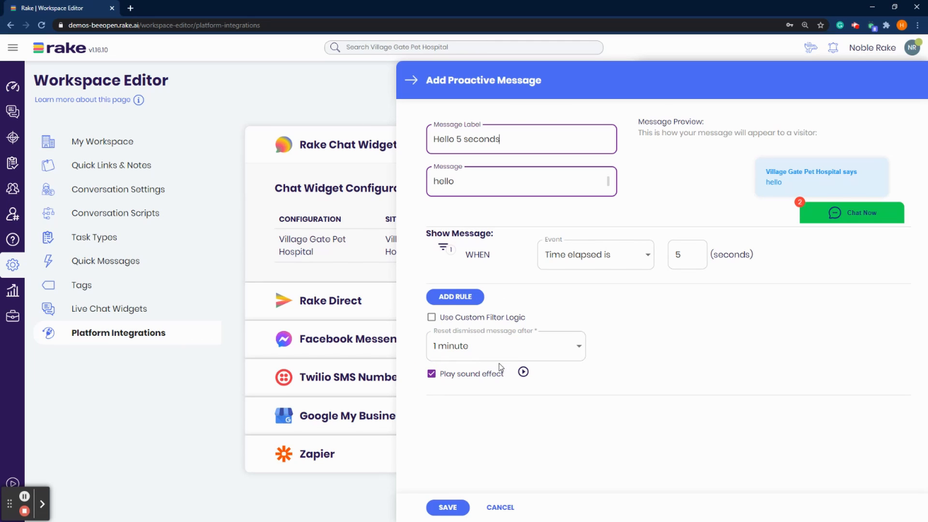
{"action": "left_click", "coordinate": [447, 507]}
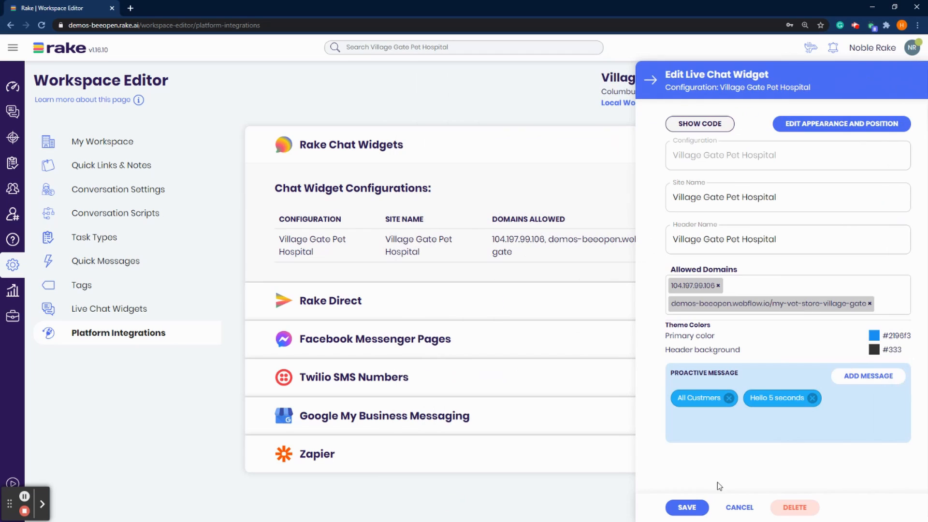